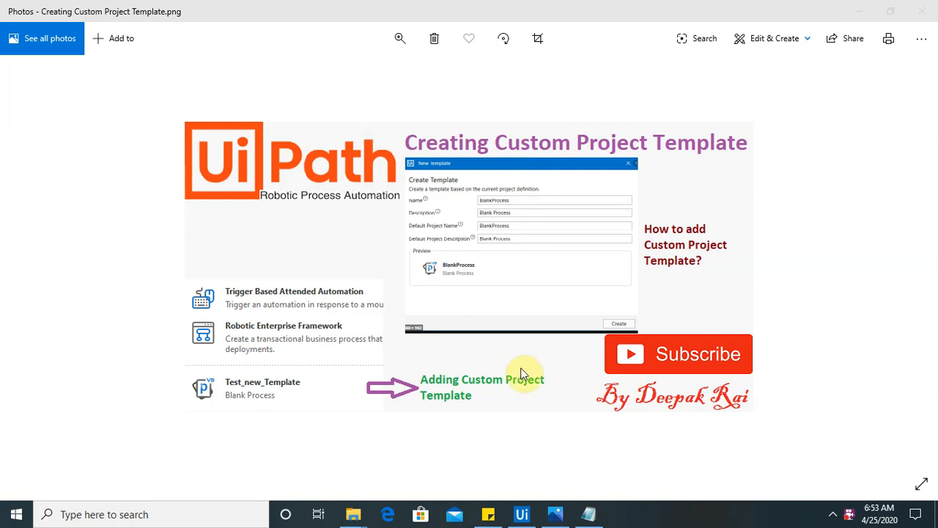
# Step: Switch to UiPath Studio and add the NewActivity from Test Library2 to the Sequence in BlankProcess5's Main workflow
pyautogui.click(521, 514)
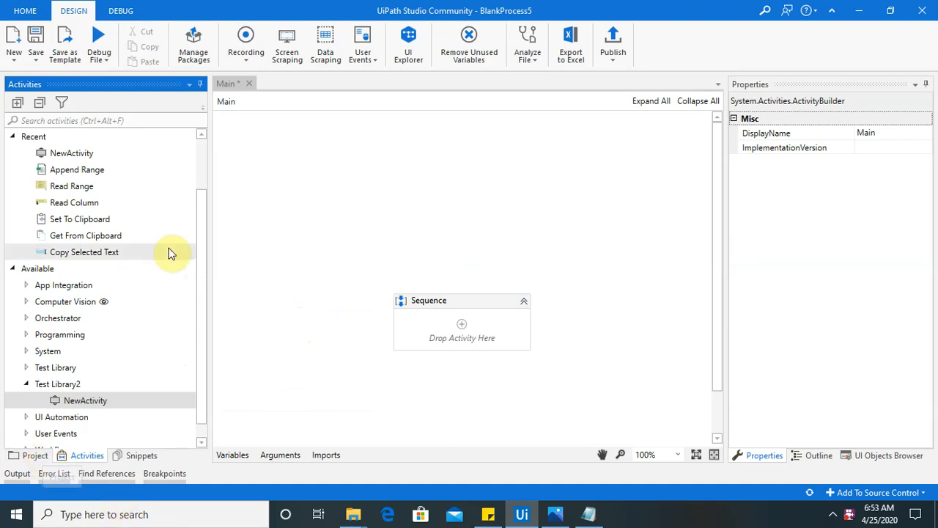
pyautogui.click(26, 9)
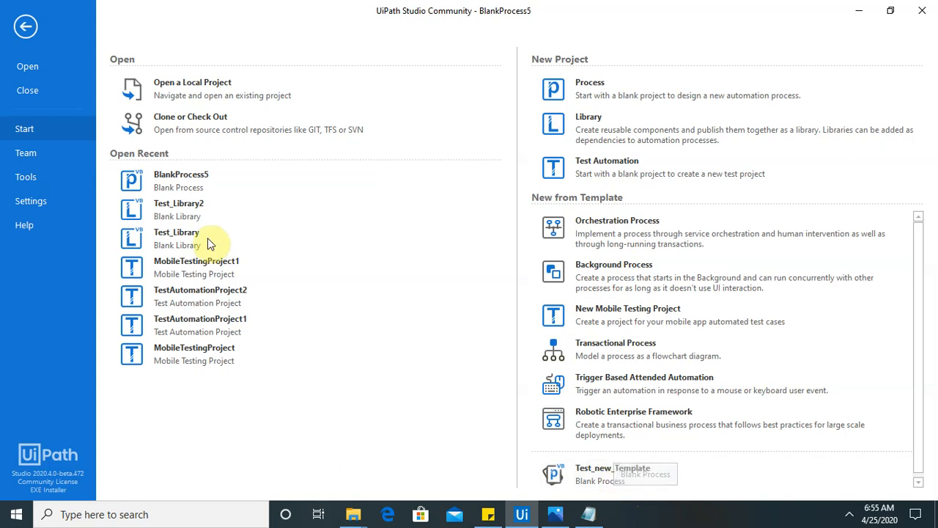
pyautogui.click(206, 187)
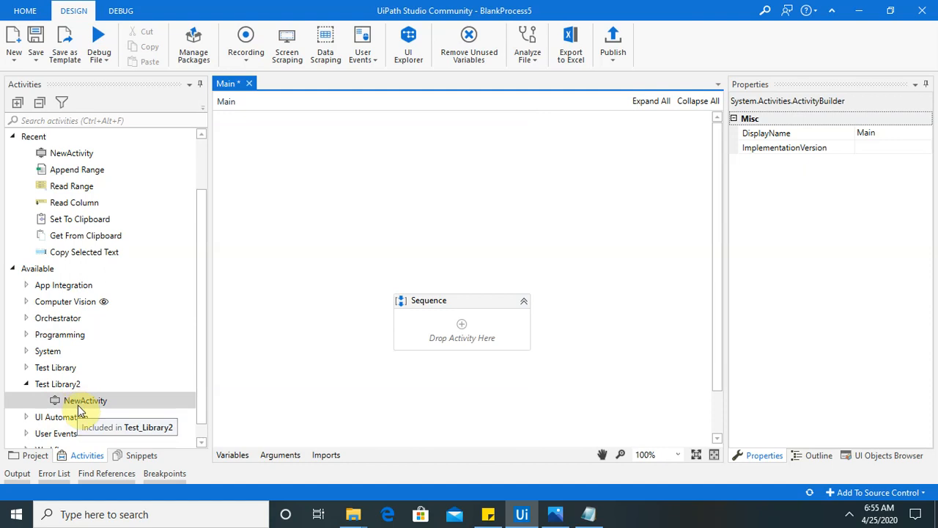
pyautogui.moveTo(87, 402); pyautogui.dragTo(482, 325)
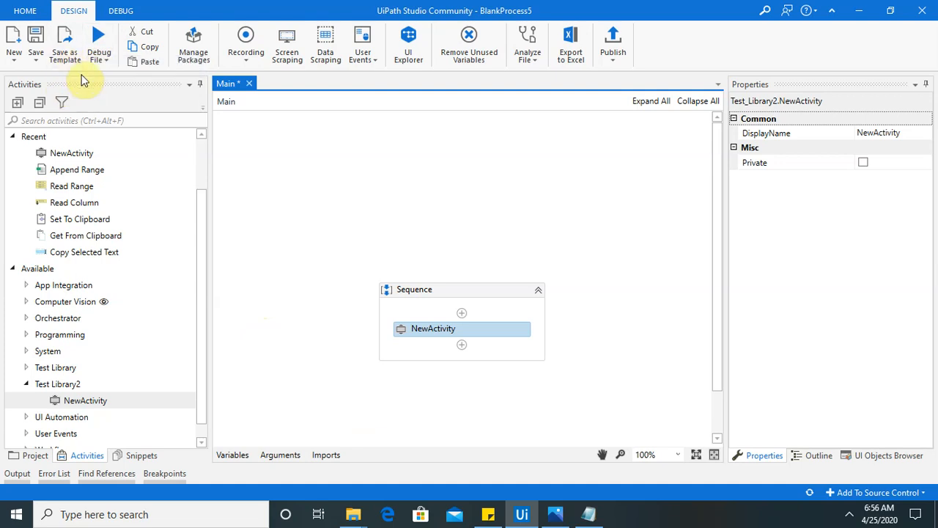
# Step: Start saving the project as a template named Excel_Copy with the description "For Copying the data from one Excel to other"
pyautogui.click(66, 56)
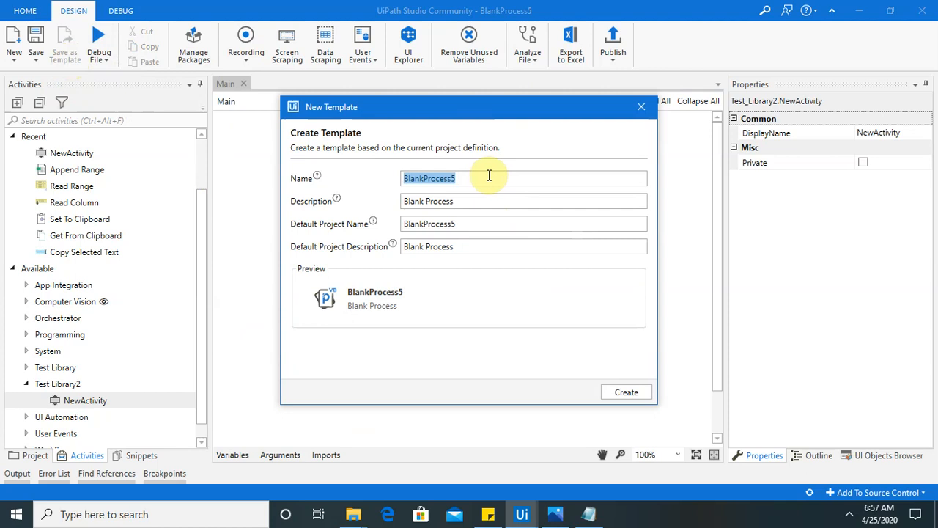
pyautogui.write('Excel_Copy')
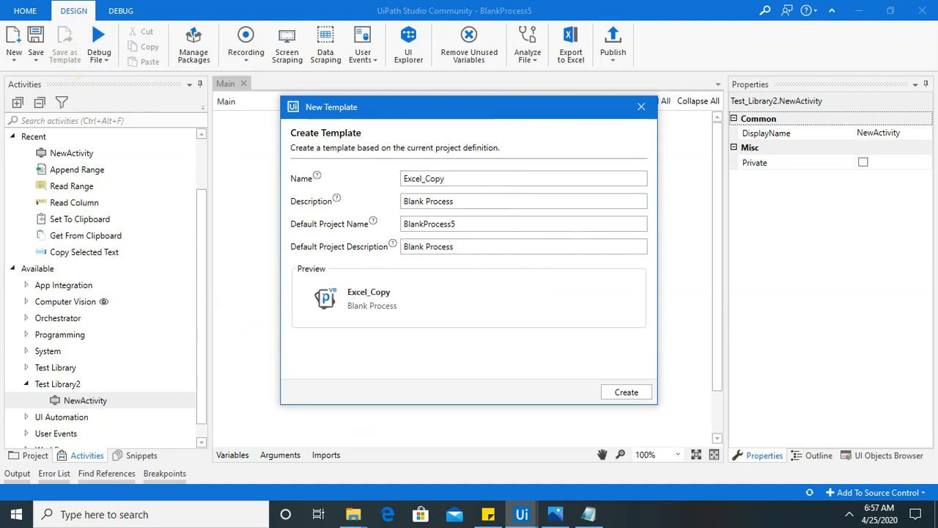
pyautogui.click(455, 200)
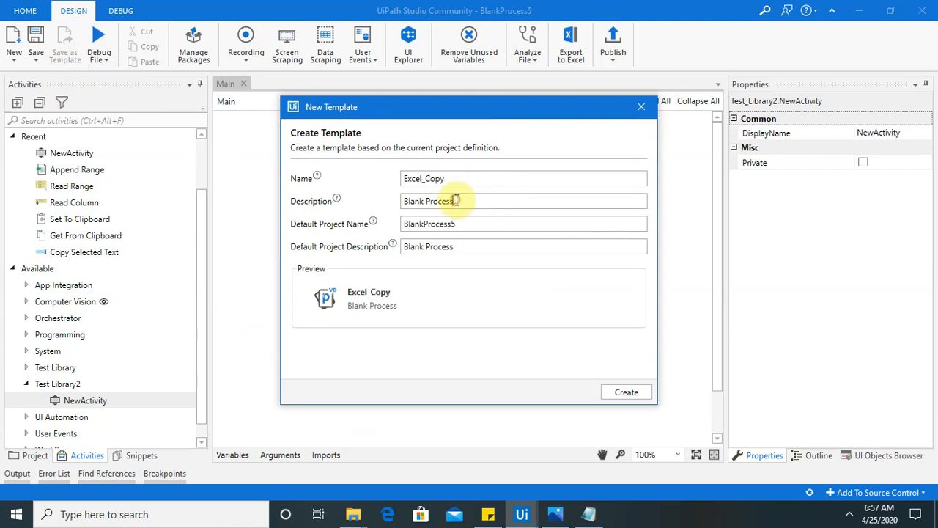
pyautogui.moveTo(487, 200); pyautogui.dragTo(314, 202)
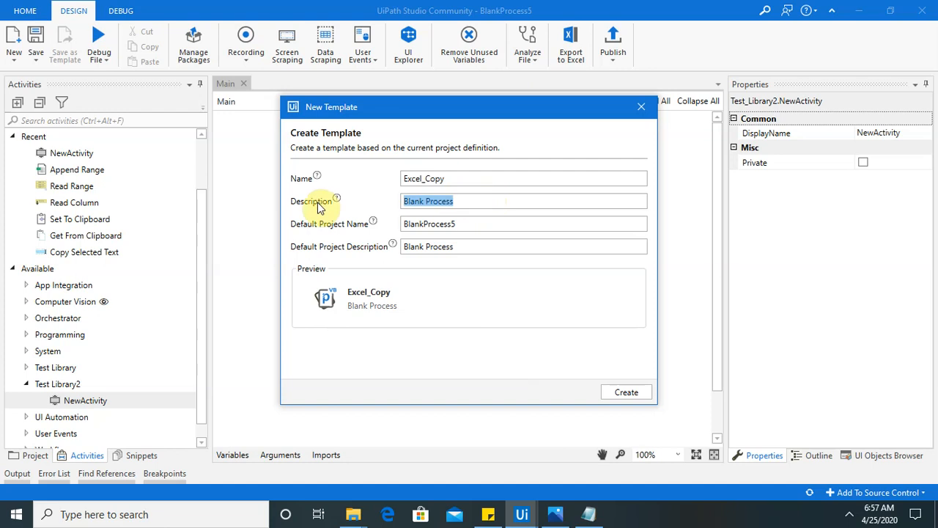
pyautogui.write('For')
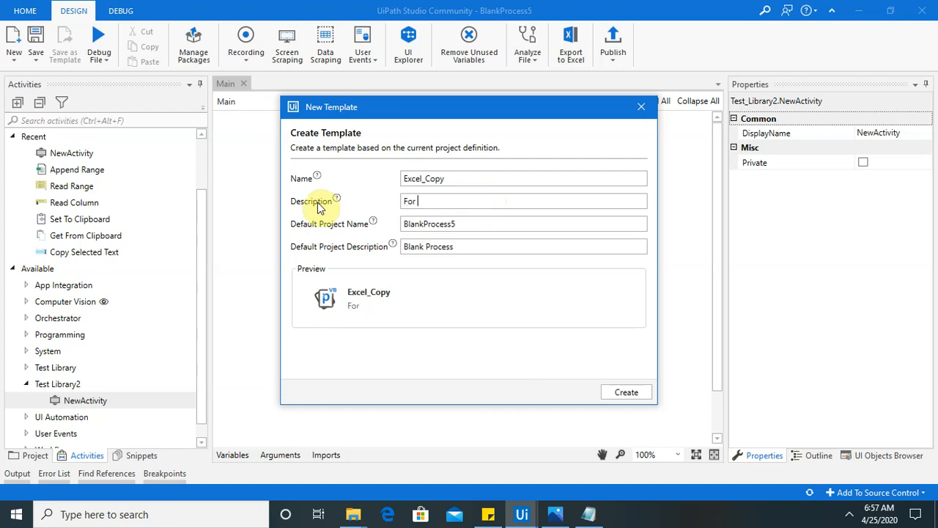
pyautogui.write(' Copying the data from one Excel to other')
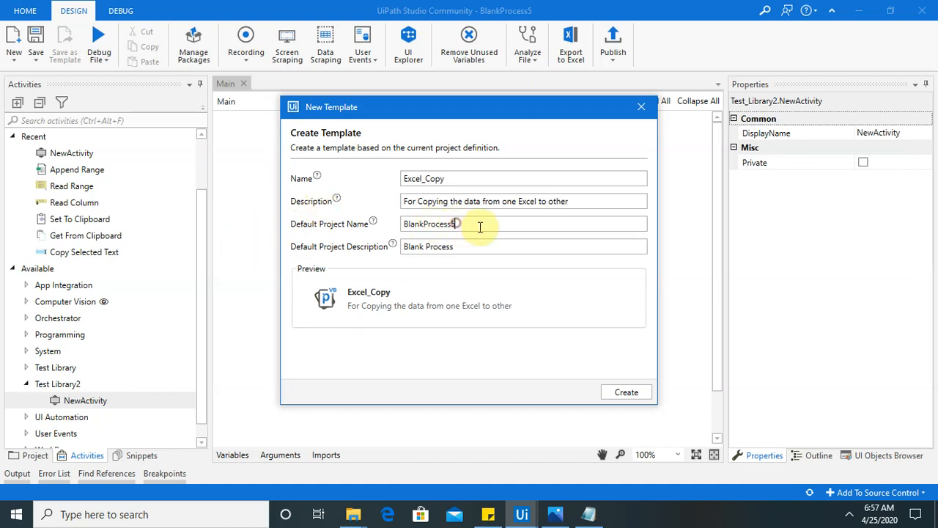
# Step: Set the default project description to "This template is used copying your 1Excel data to other excel" and create the template
pyautogui.moveTo(464, 246); pyautogui.dragTo(396, 249)
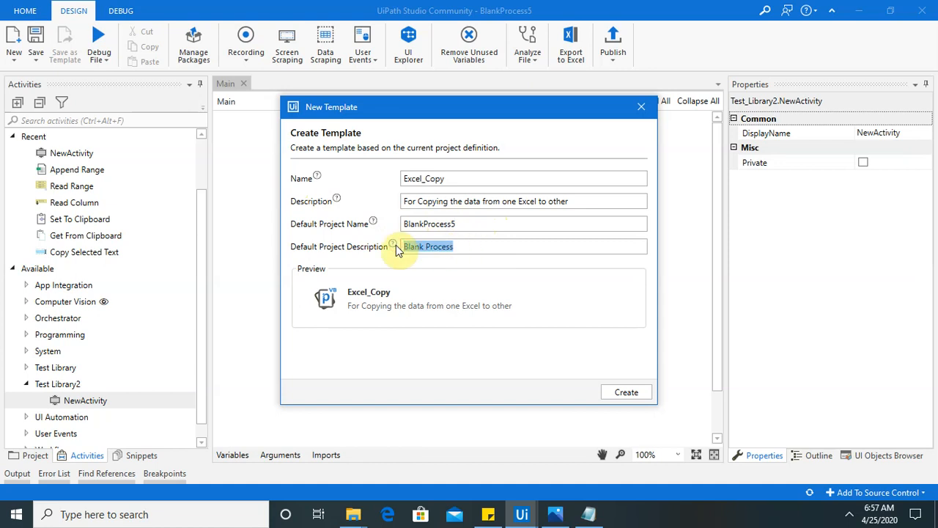
pyautogui.write('T')
pyautogui.write('his act')
pyautogui.press('BackSpace')
pyautogui.press('BackSpace')
pyautogui.press('BackSpace')
pyautogui.write('template is used ')
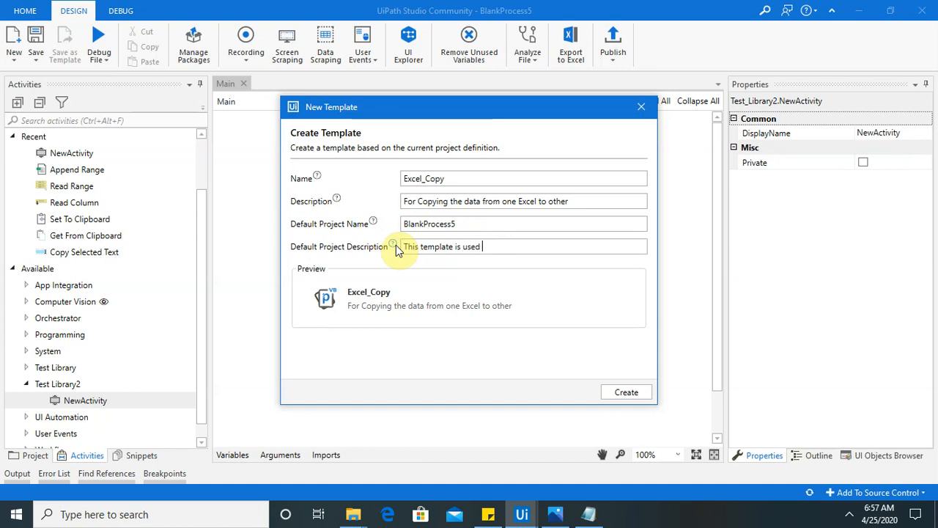
pyautogui.write('copying your')
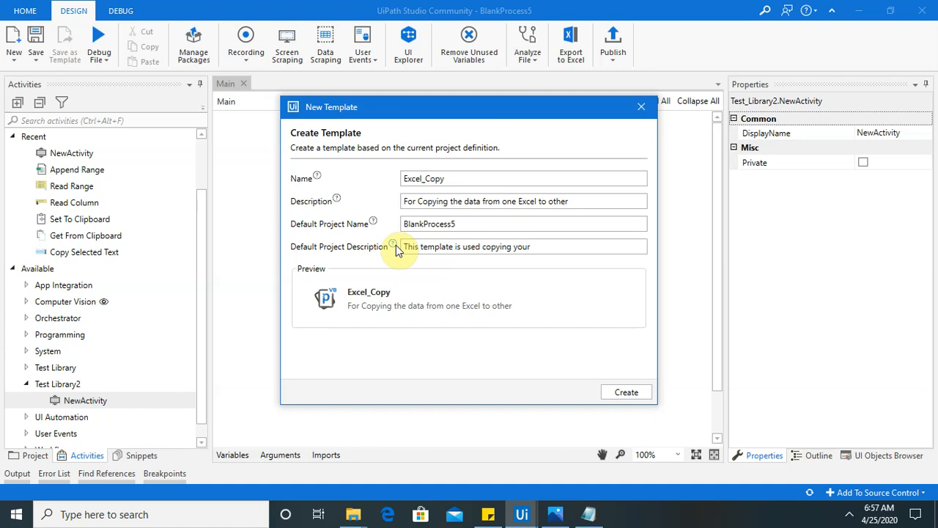
pyautogui.write(' 1Ece')
pyautogui.press('BackSpace')
pyautogui.press('BackSpace')
pyautogui.write('xcel data to other excel')
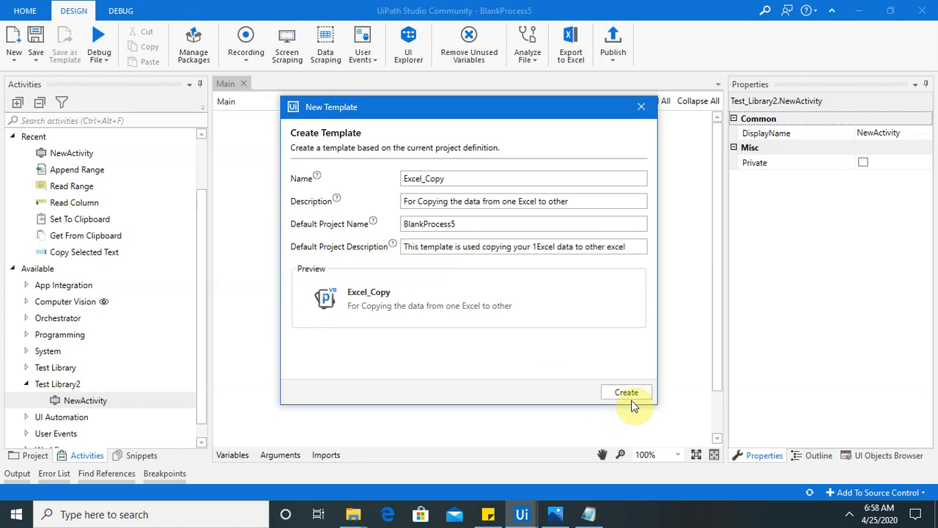
pyautogui.click(623, 393)
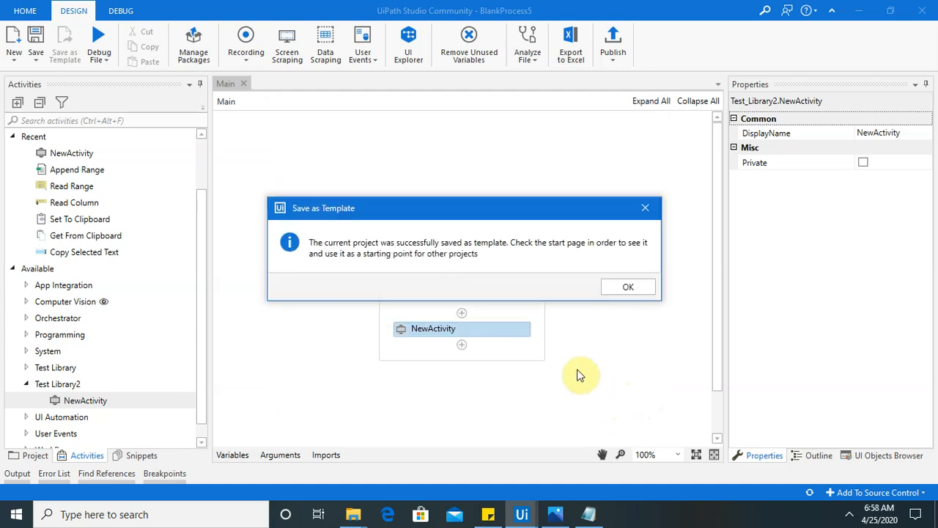
pyautogui.click(625, 288)
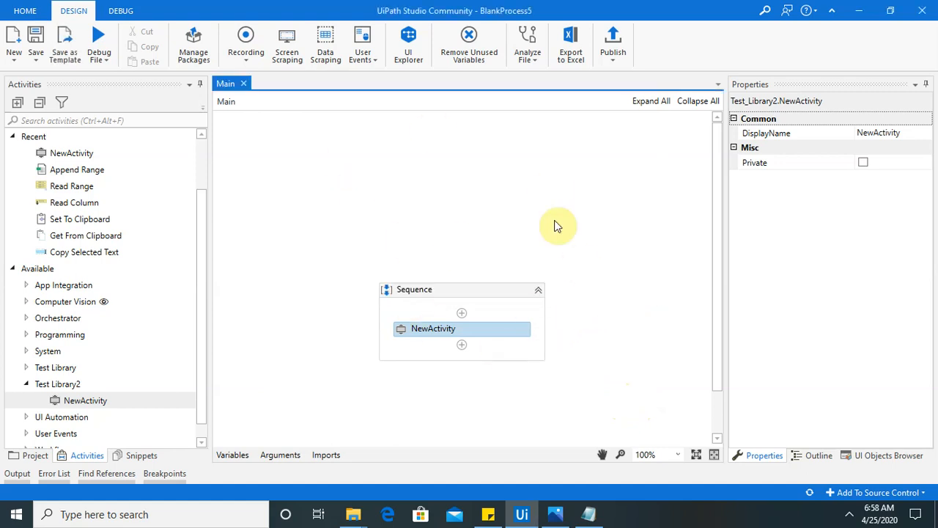
# Step: Create a new project from the Excel_Copy template with its default settings and open its Main.xaml workflow
pyautogui.click(25, 10)
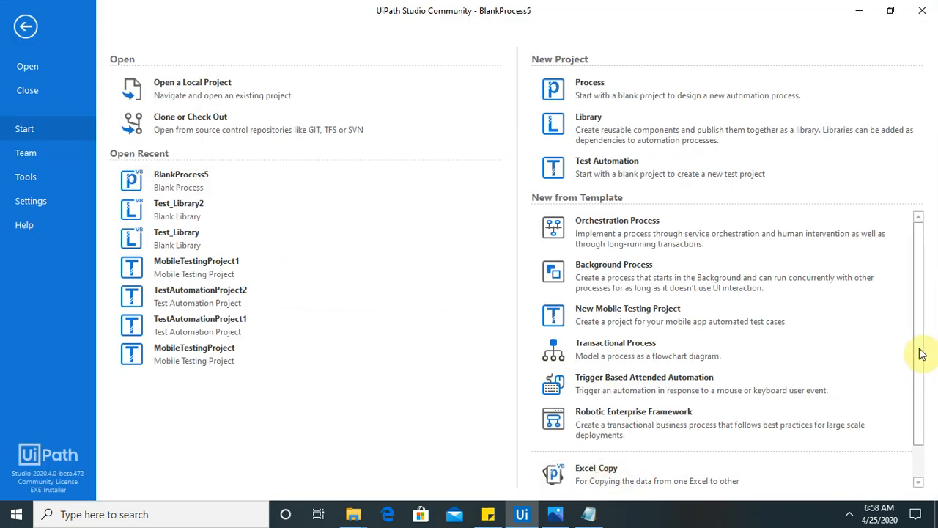
pyautogui.scroll(-1, 922, 354)
pyautogui.moveTo(611, 445)
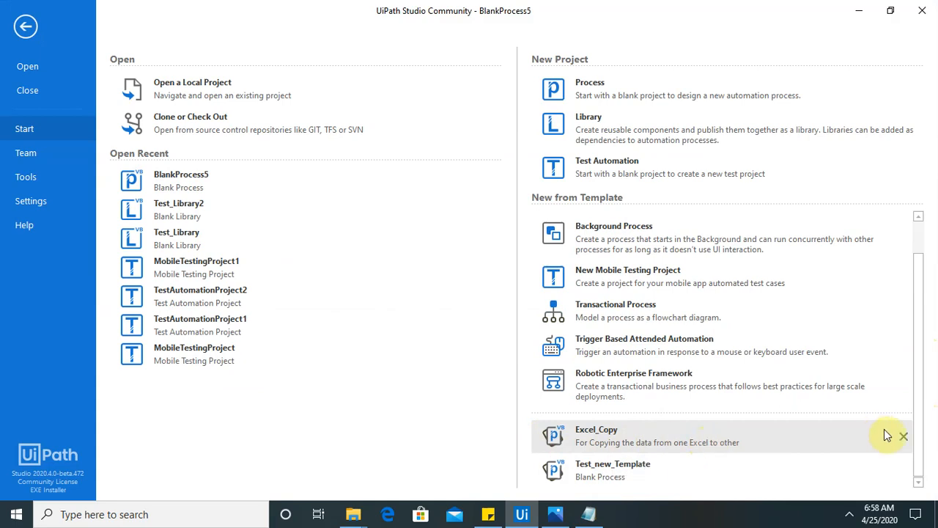
pyautogui.click(642, 438)
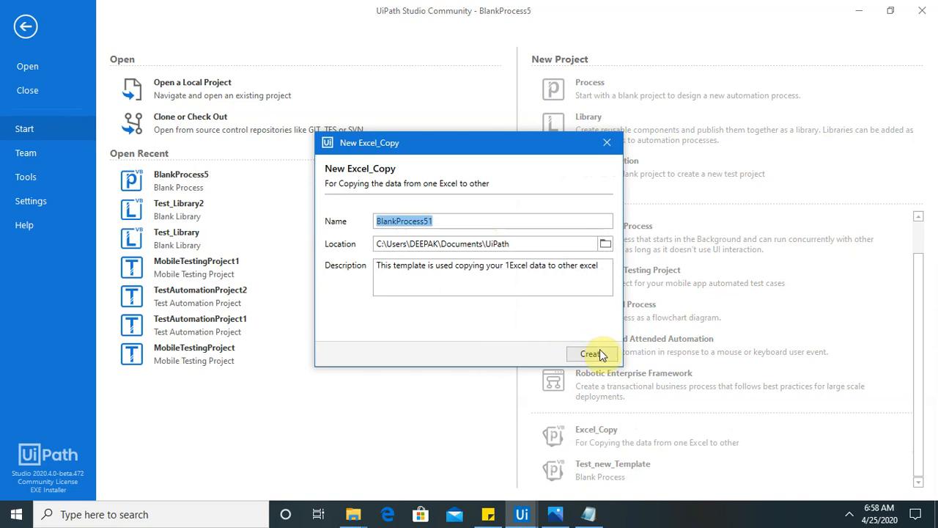
pyautogui.click(600, 350)
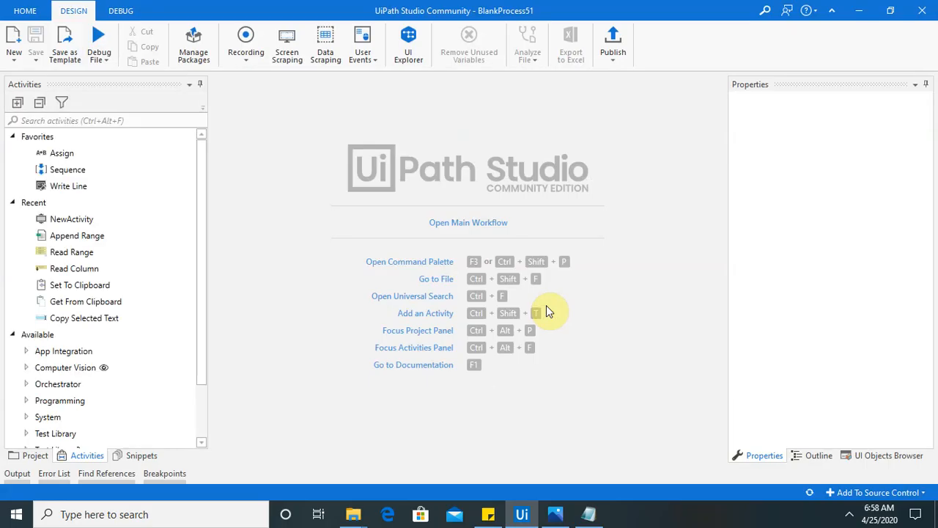
pyautogui.click(442, 280)
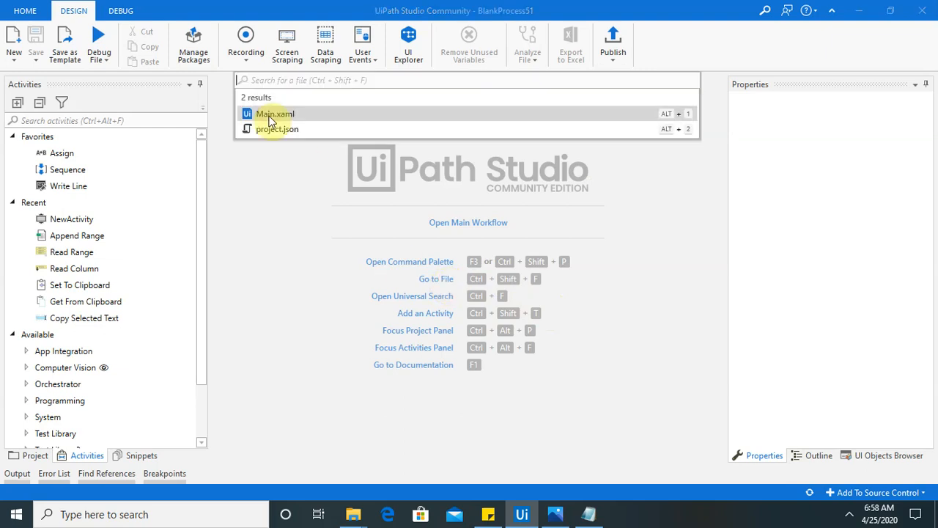
pyautogui.click(266, 115)
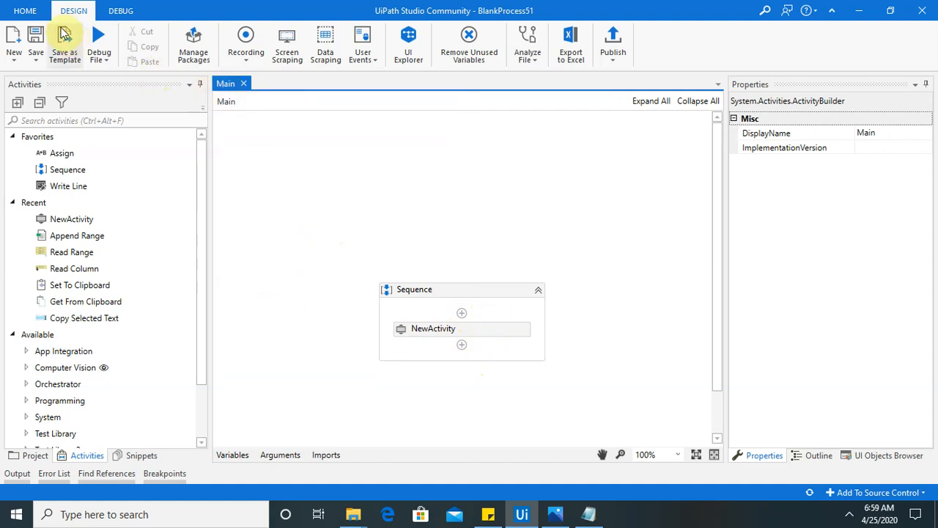
# Step: Permanently delete the Excel_Copy template from the start page and return to the workflow
pyautogui.click(26, 10)
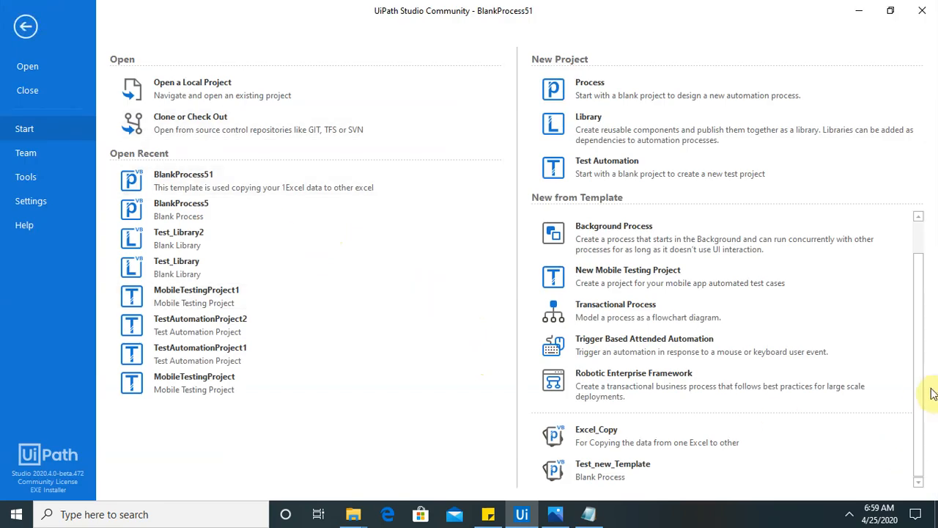
pyautogui.moveTo(921, 383); pyautogui.dragTo(916, 471)
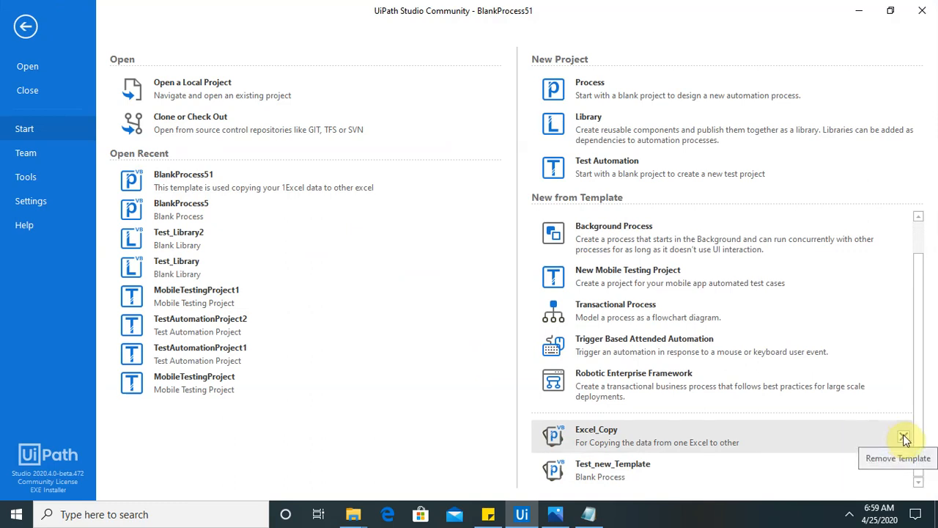
pyautogui.click(902, 438)
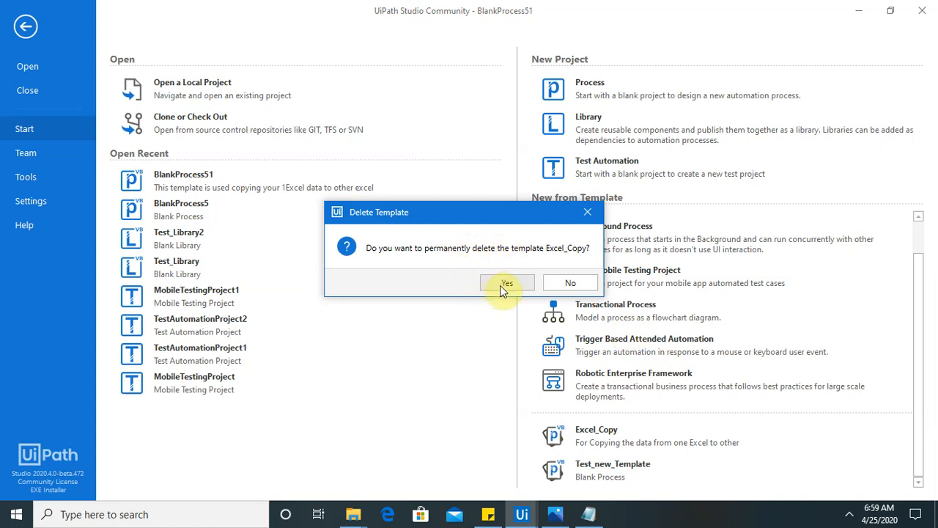
pyautogui.click(501, 285)
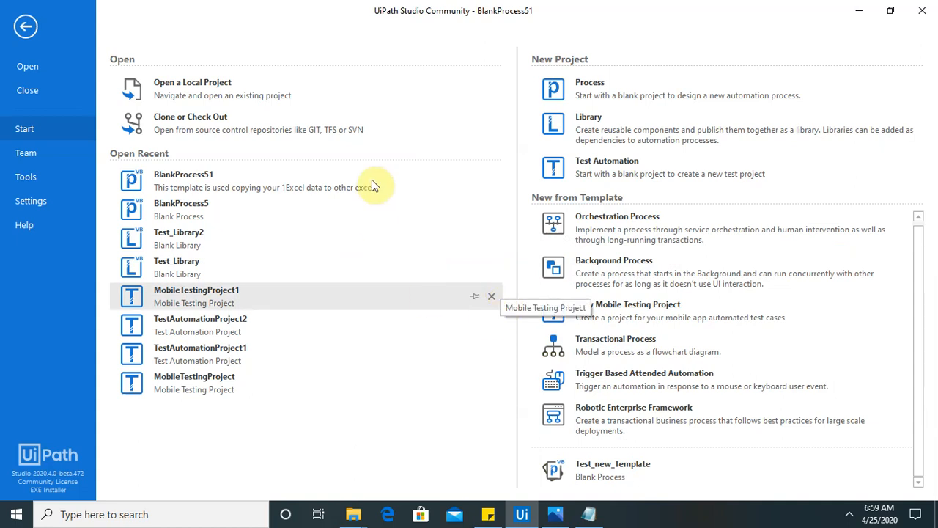
pyautogui.click(22, 30)
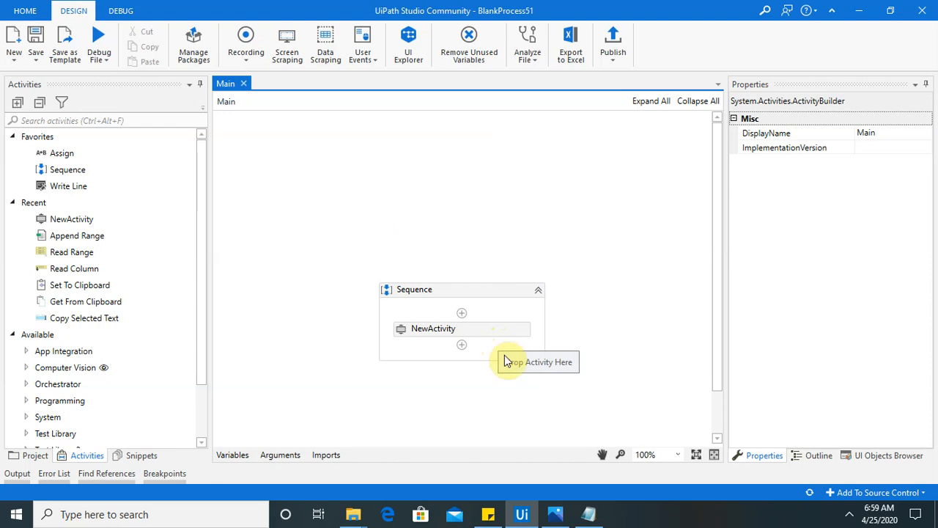
pyautogui.click(558, 518)
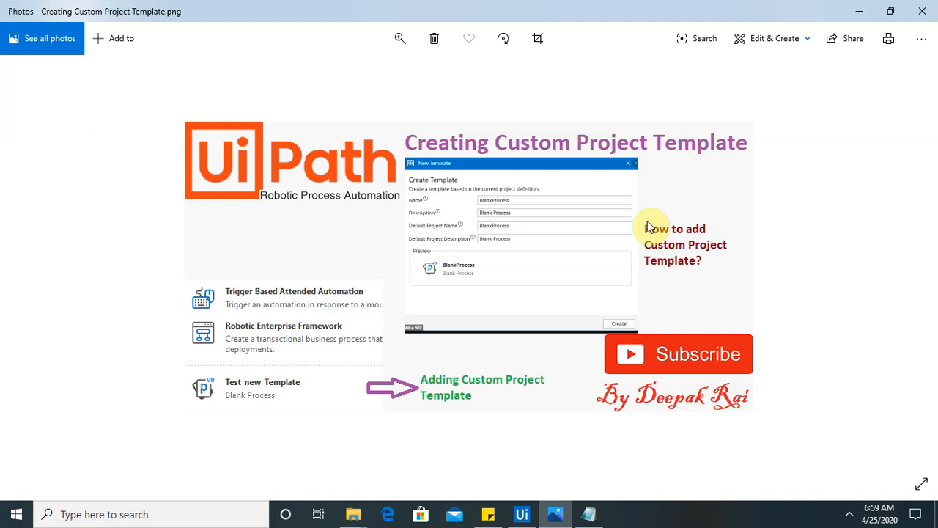
pyautogui.click(856, 518)
pyautogui.click(850, 516)
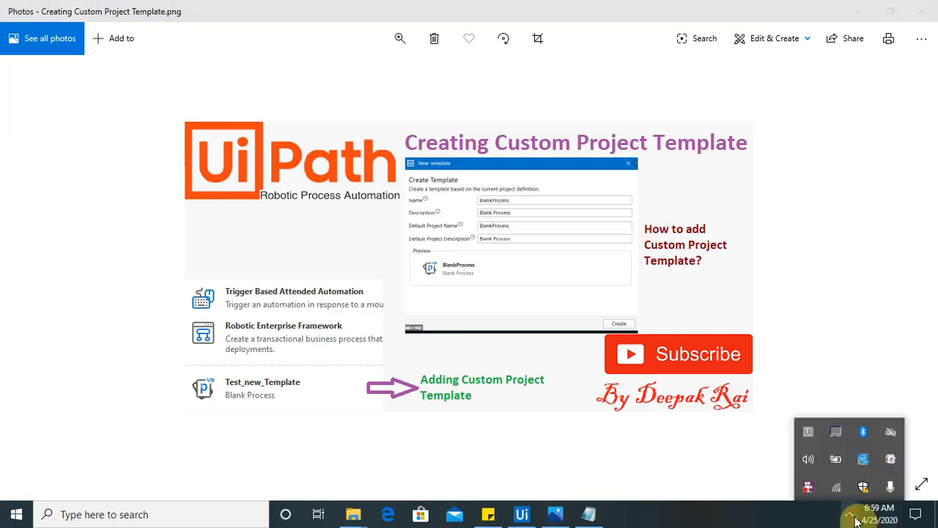
pyautogui.click(810, 488)
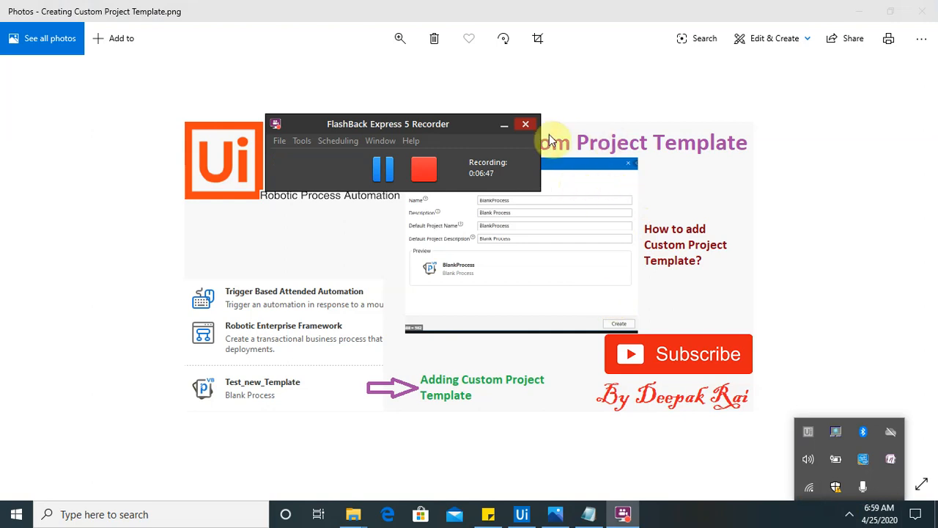
pyautogui.moveTo(560, 516)
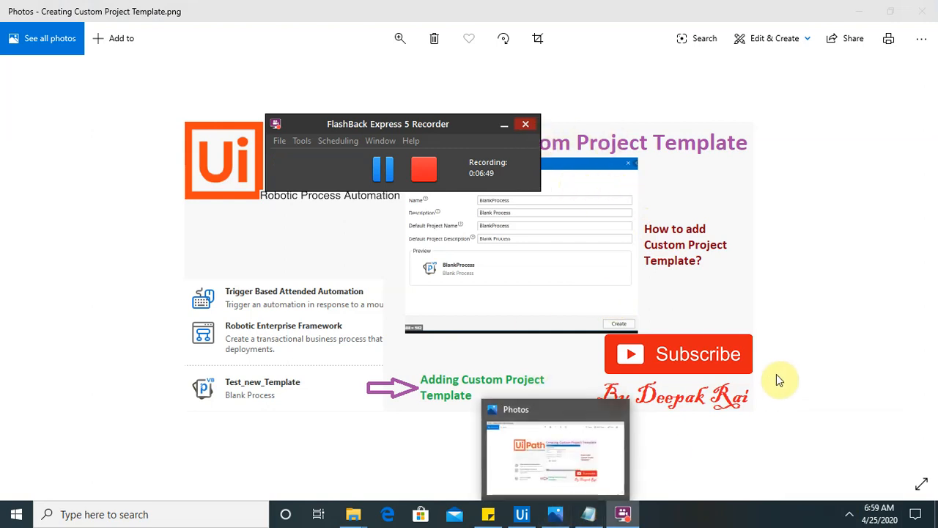